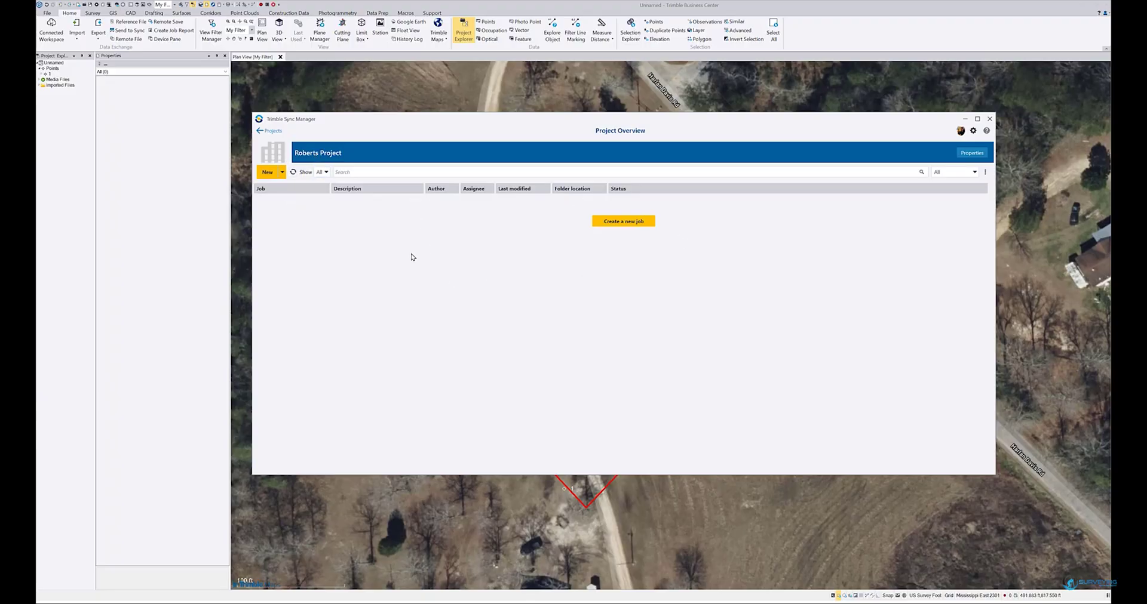
Start a new Roberts Project job named 'test 1' and begin searching for an assignee
click(620, 222)
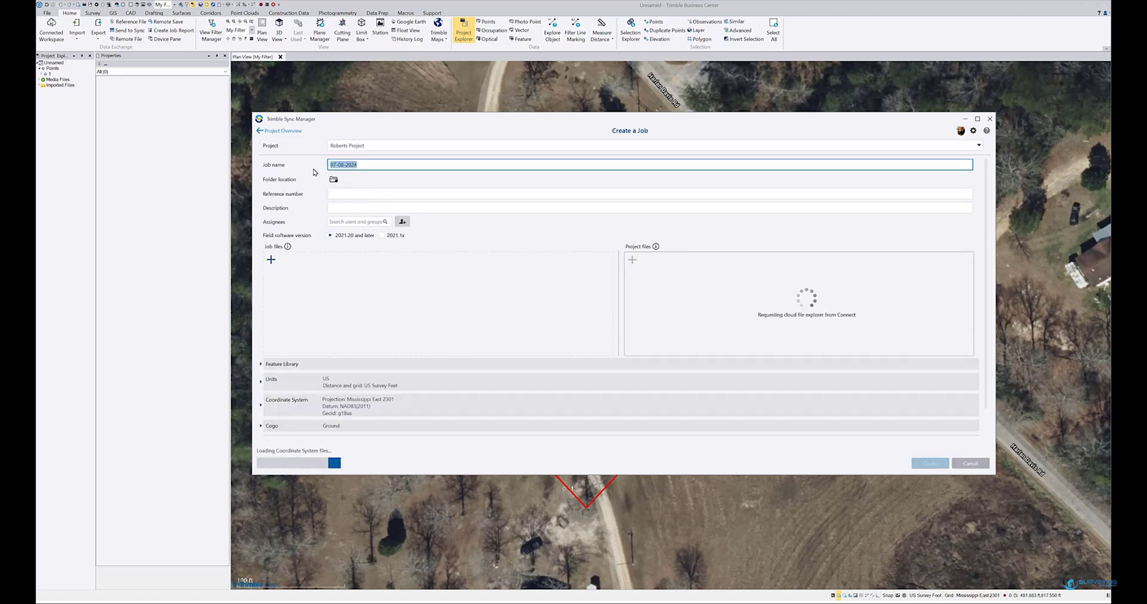
key(BackSpace)
text(test 1)
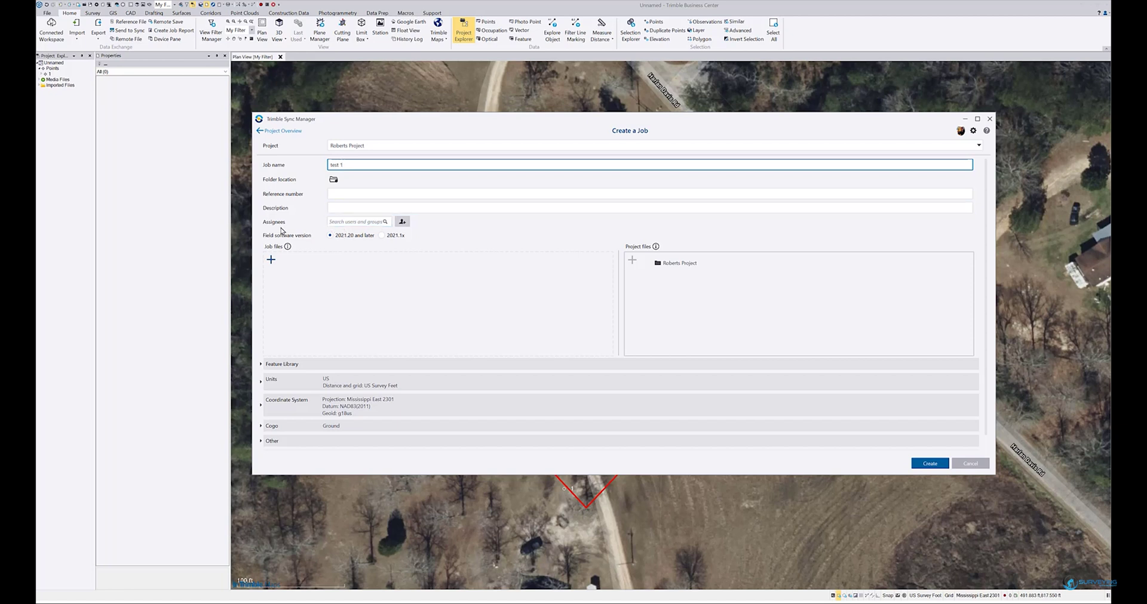
click(344, 226)
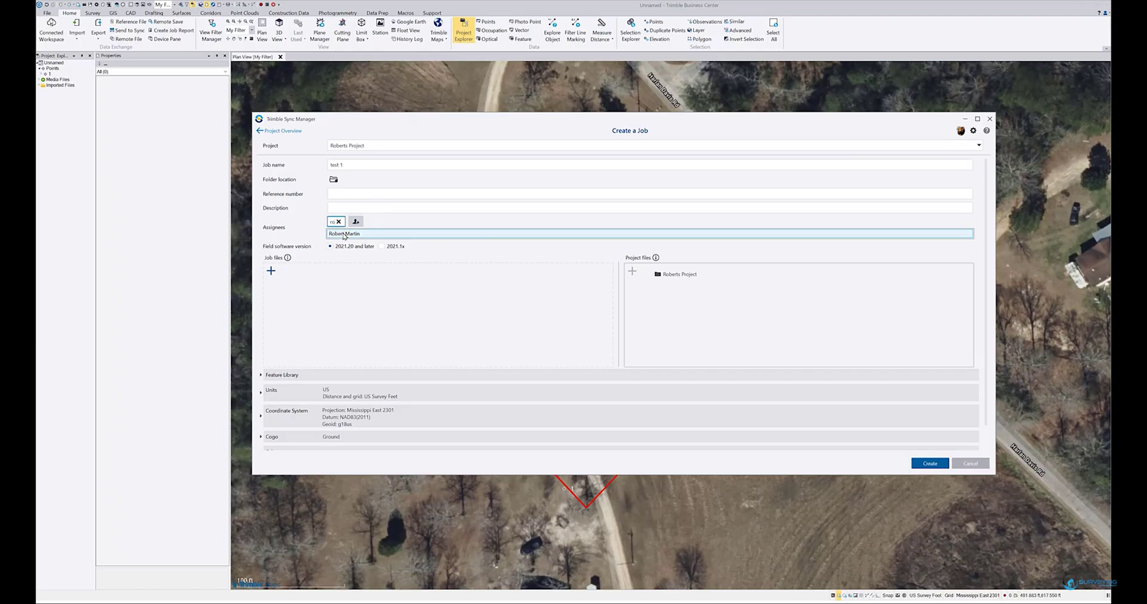
Add the suggested team member from the list as the job's assignee
click(344, 234)
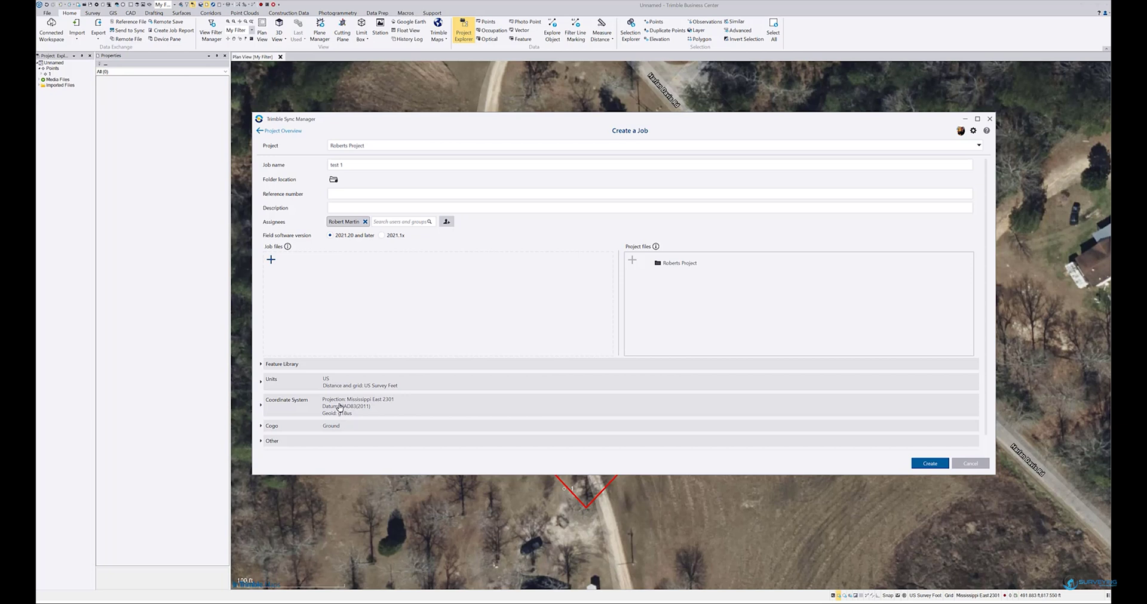
Expand the job's Coordinate System section and bring up the coordinate system definition map
click(340, 407)
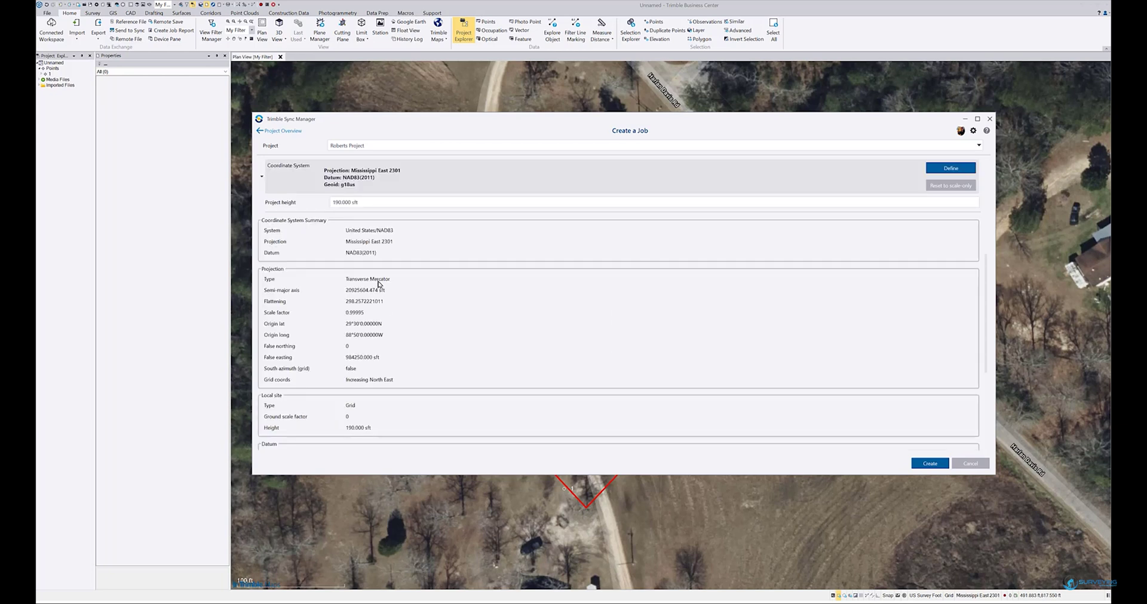
scroll(379, 284, down, 6)
scroll(399, 327, up, 6)
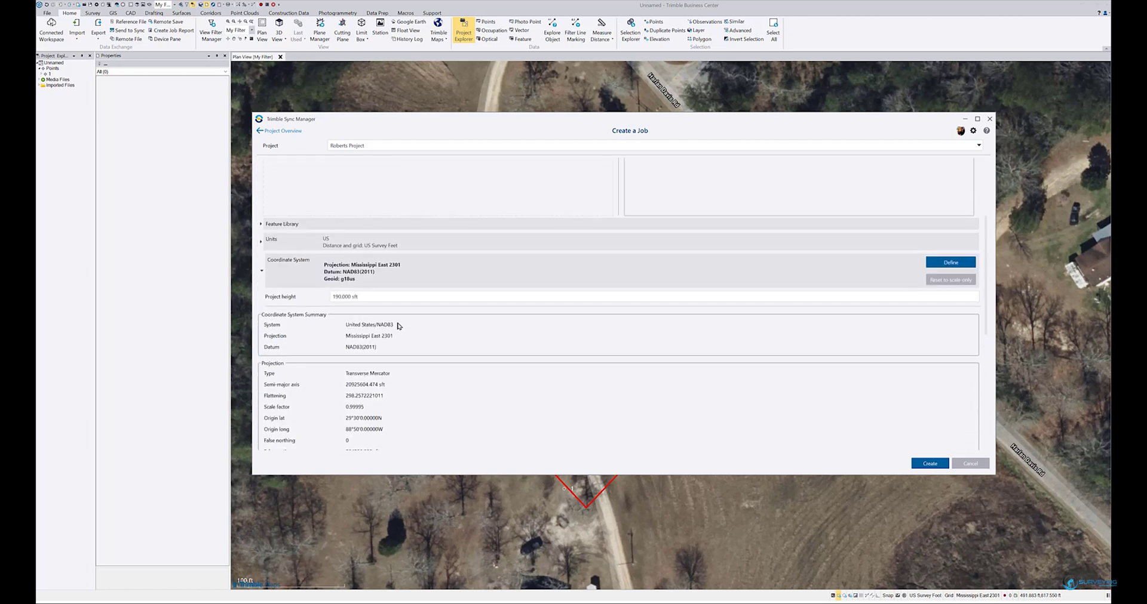
scroll(398, 323, up, 1)
click(951, 304)
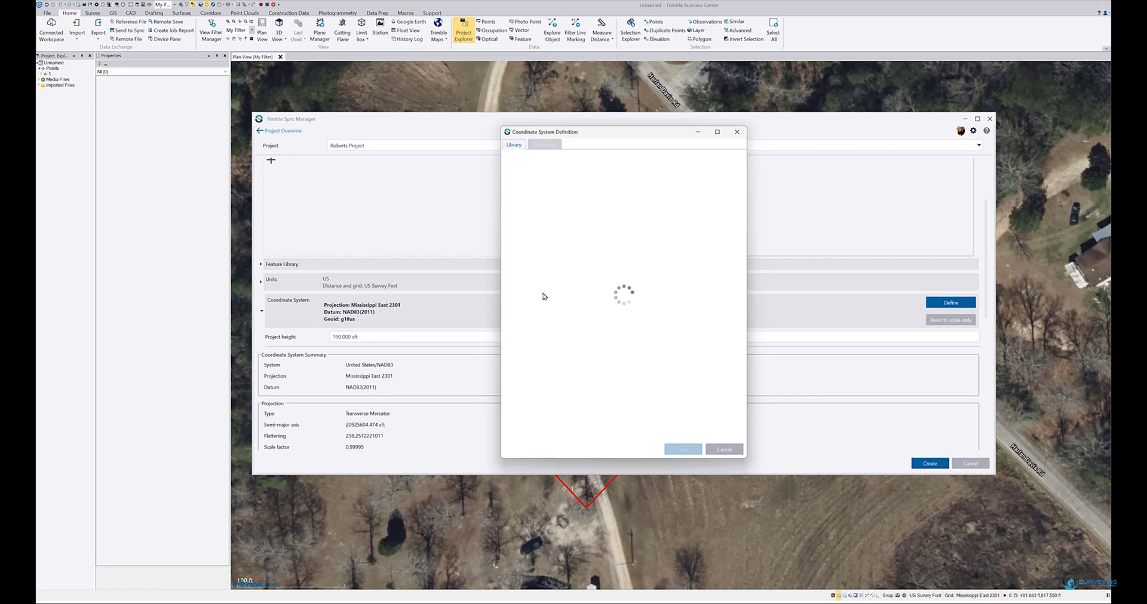
Zoom the map to southern Mississippi, then select and save the NAD83 Mississippi East 2301 zone
scroll(587, 230, up, 10)
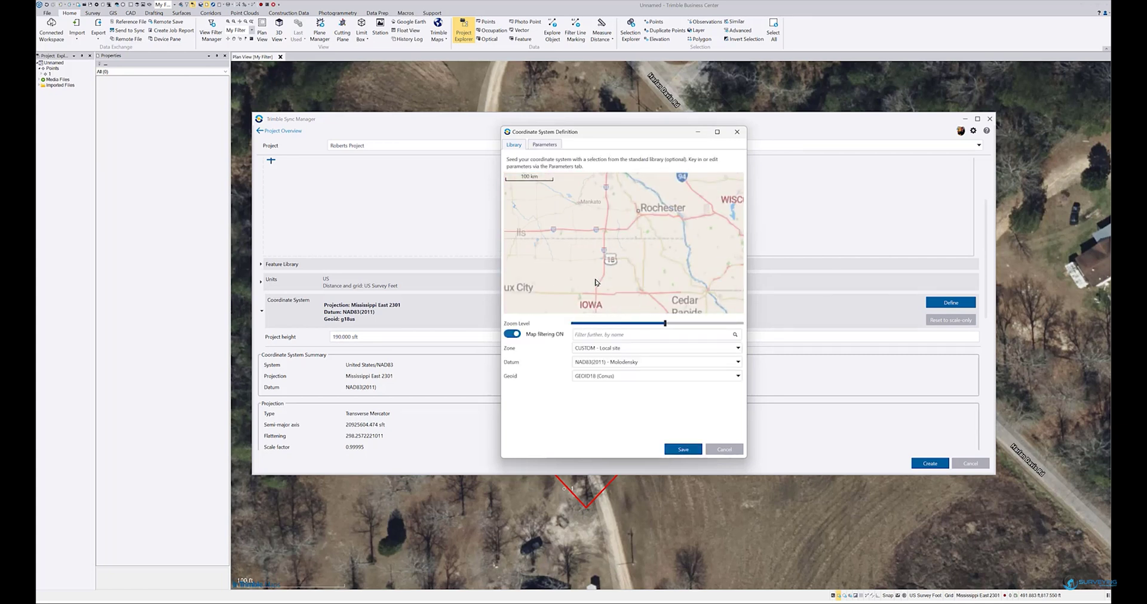
drag(613, 273, 612, 221)
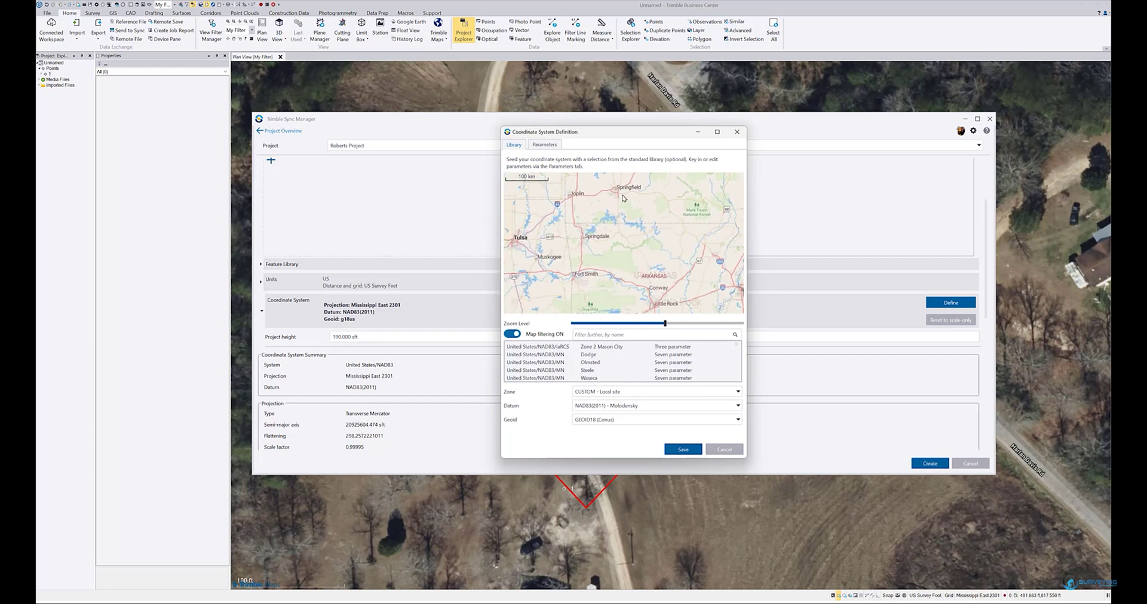
drag(604, 263, 524, 209)
drag(678, 263, 653, 189)
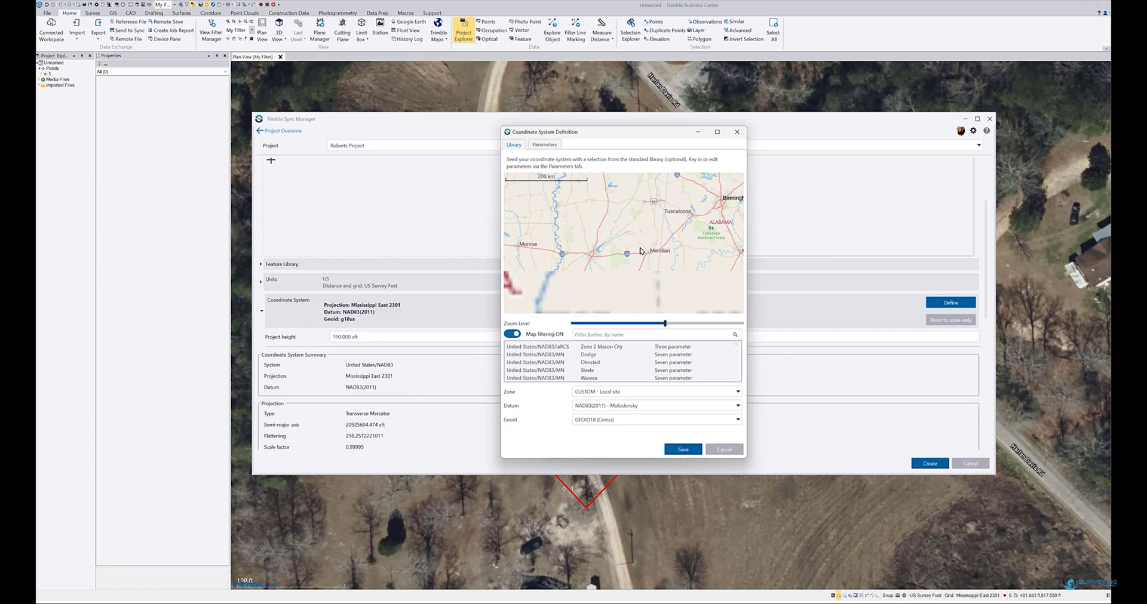
drag(640, 264, 642, 204)
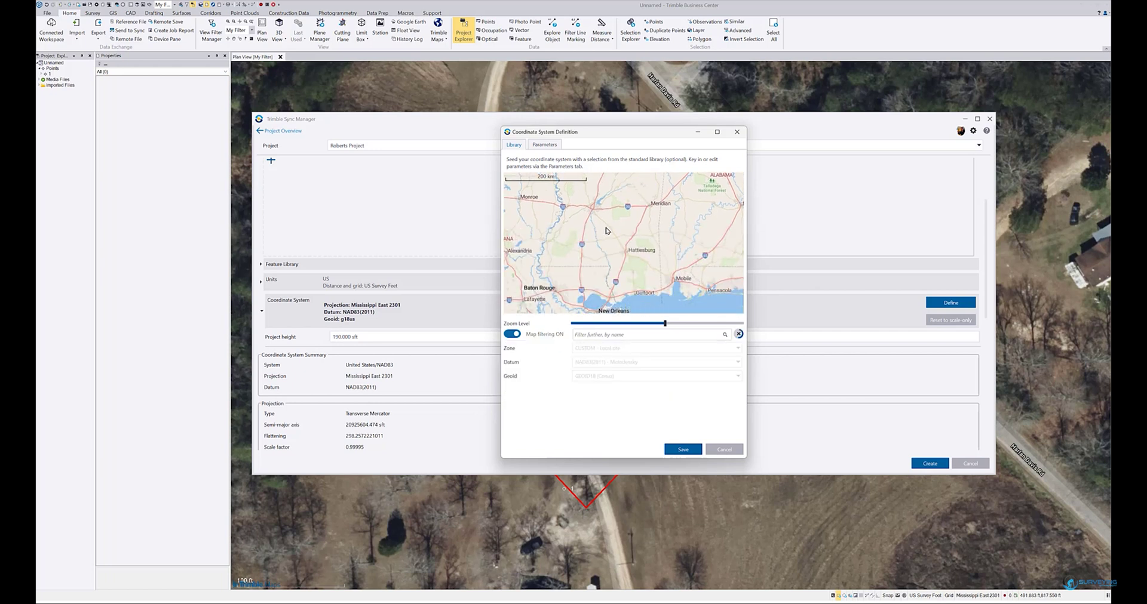
scroll(625, 268, up, 3)
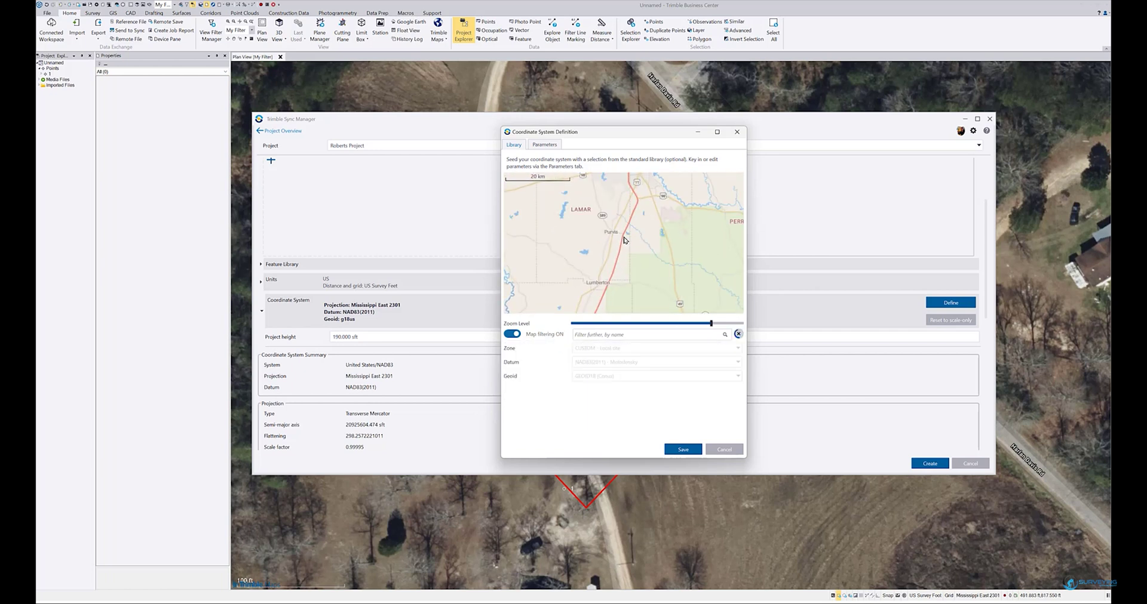
drag(620, 270, 593, 232)
scroll(597, 251, up, 3)
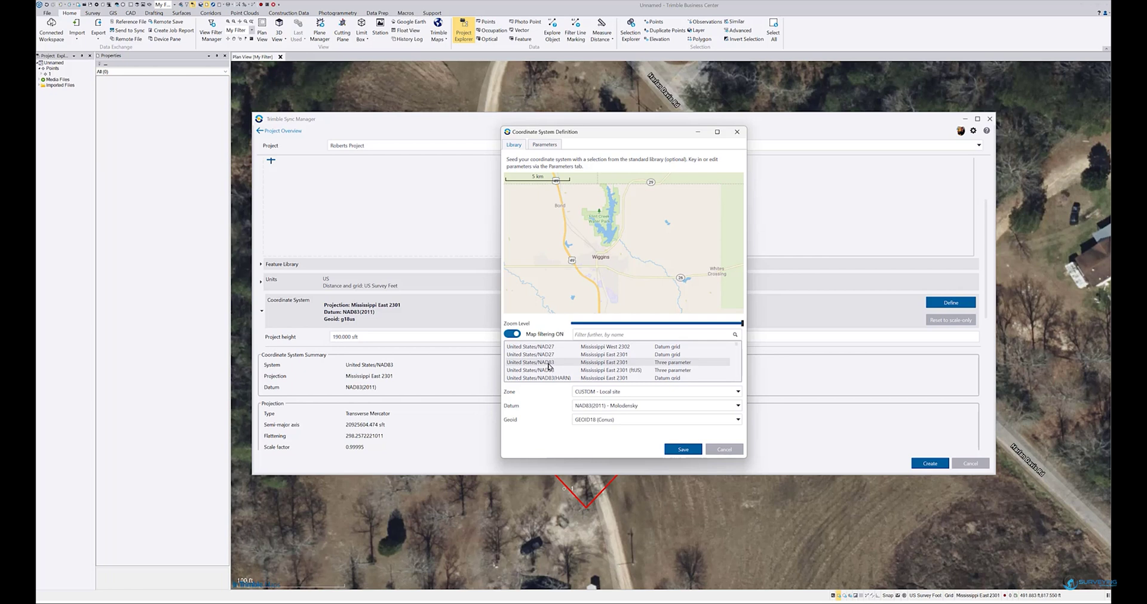
click(548, 366)
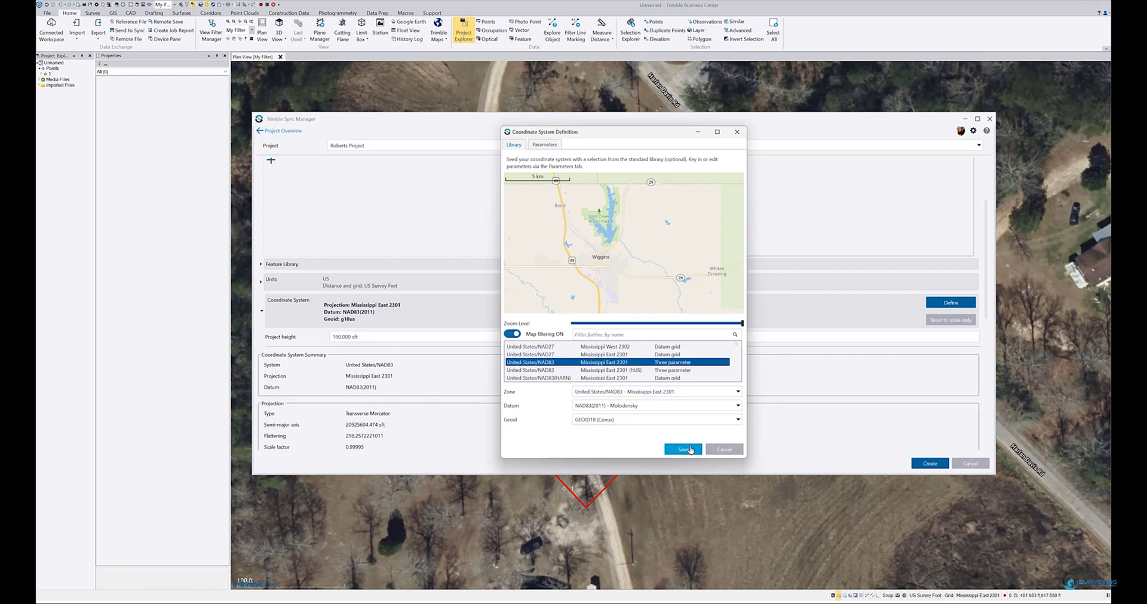
click(683, 450)
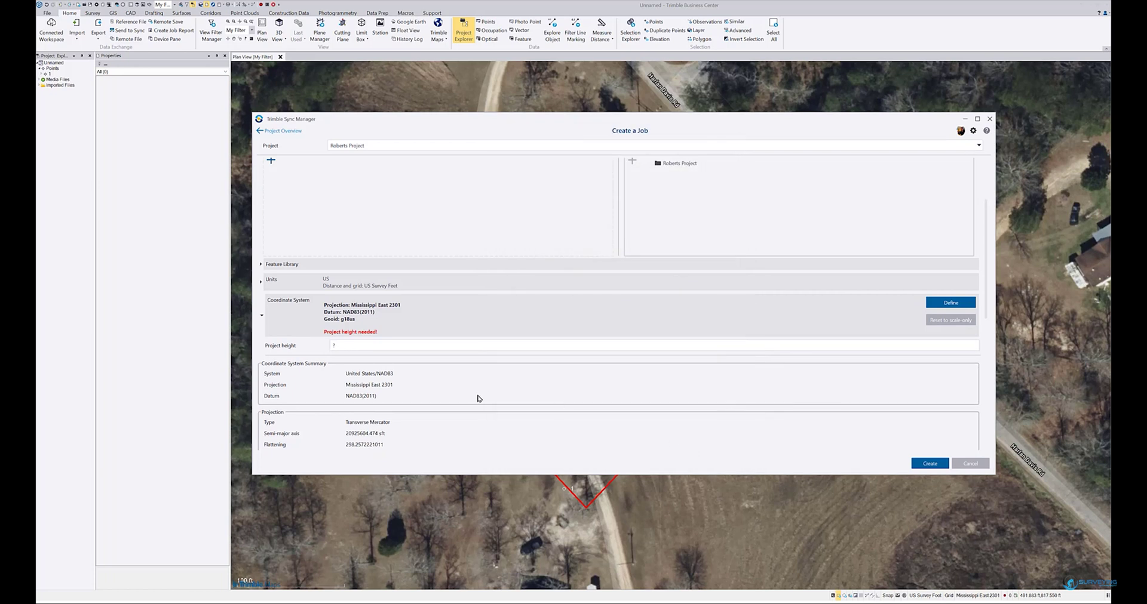
Enter the required project height and create the test 1 job
click(342, 345)
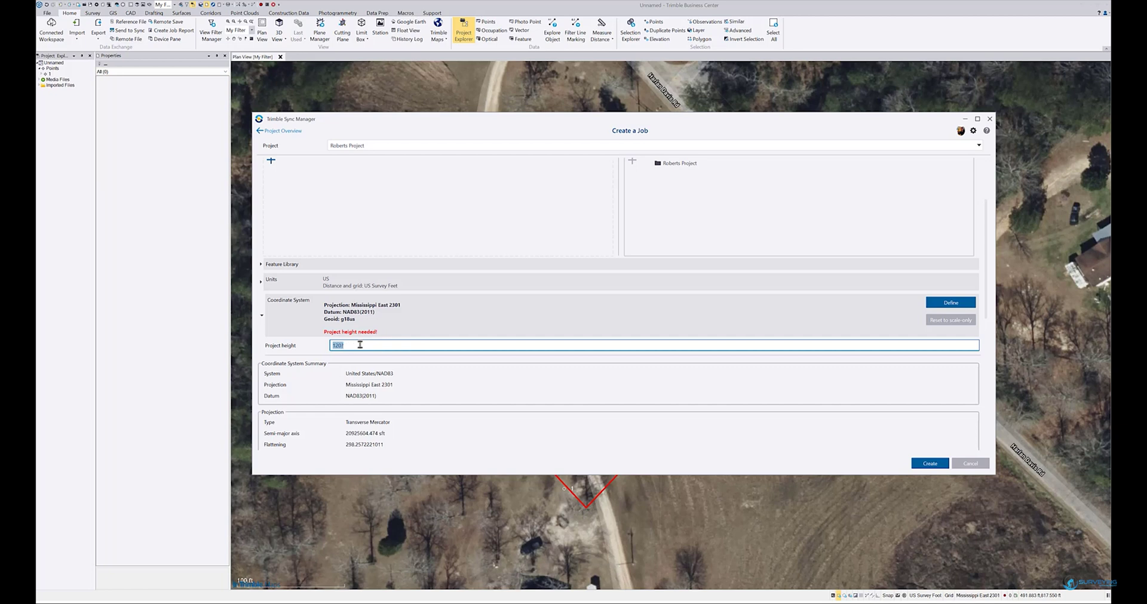
scroll(392, 358, down, 5)
scroll(439, 383, down, 5)
click(930, 465)
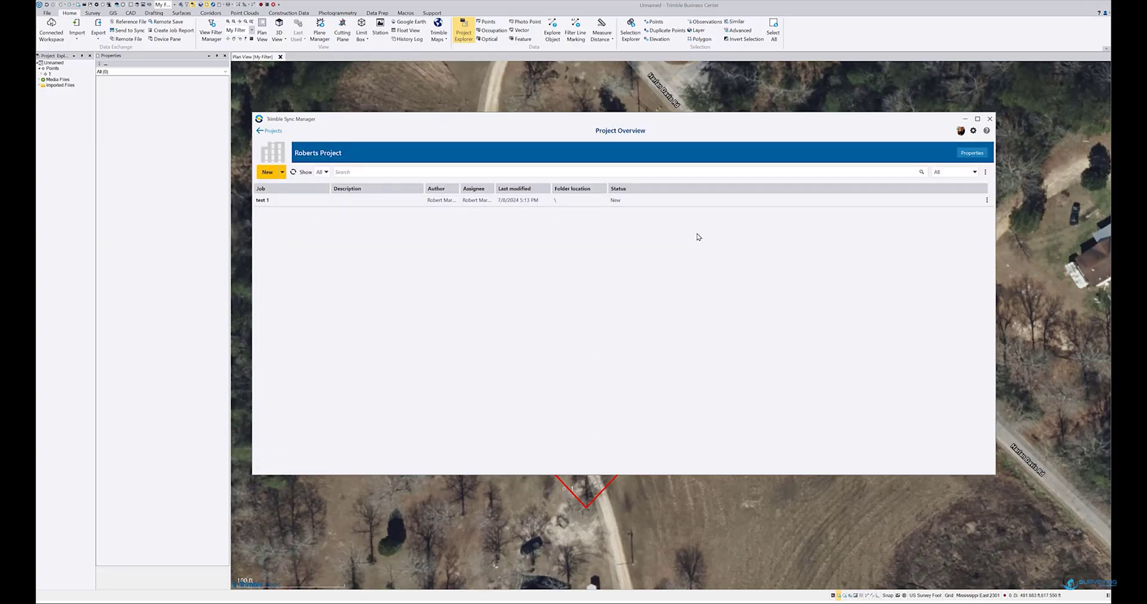
Open test 1's row options menu, then dismiss it without choosing anything
click(987, 201)
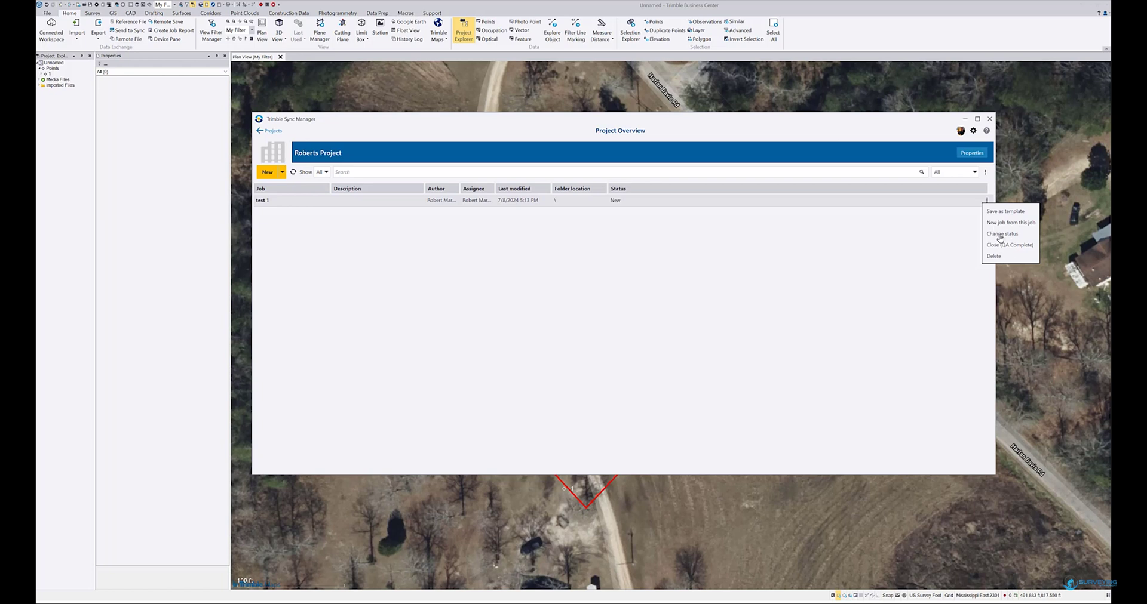
click(512, 256)
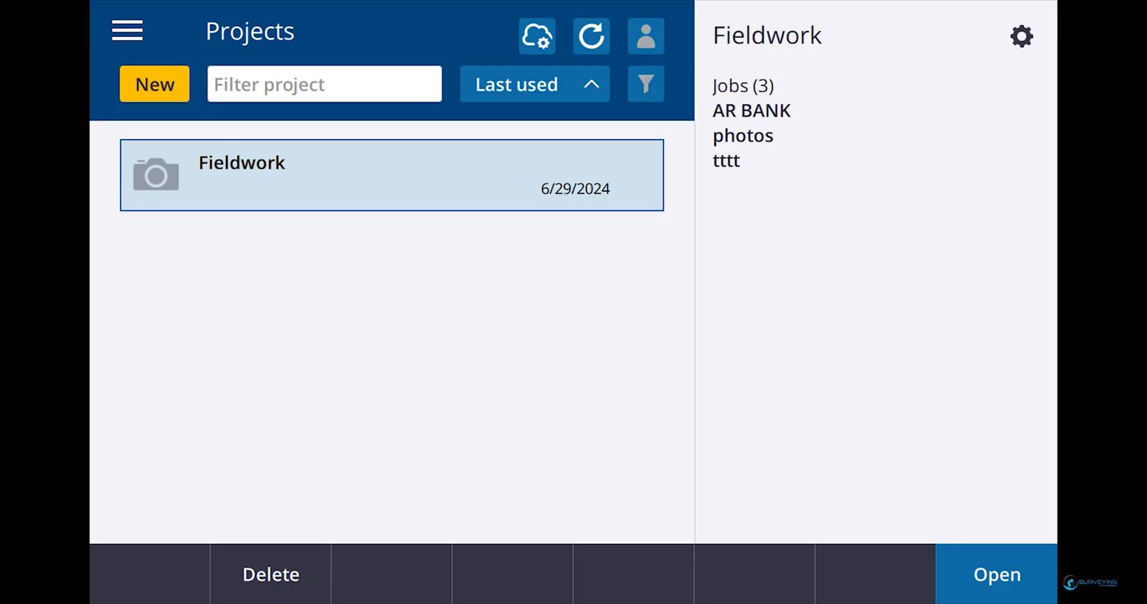
Sign in to Trimble Access with a Trimble ID, refresh Projects, and bring up Cloud settings
click(646, 36)
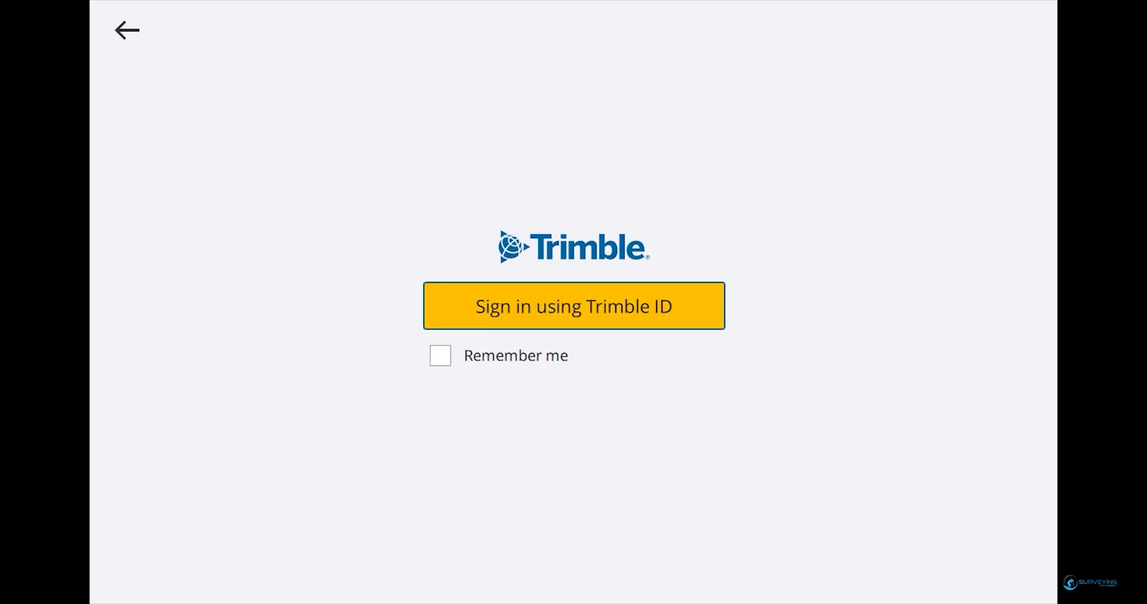
click(574, 305)
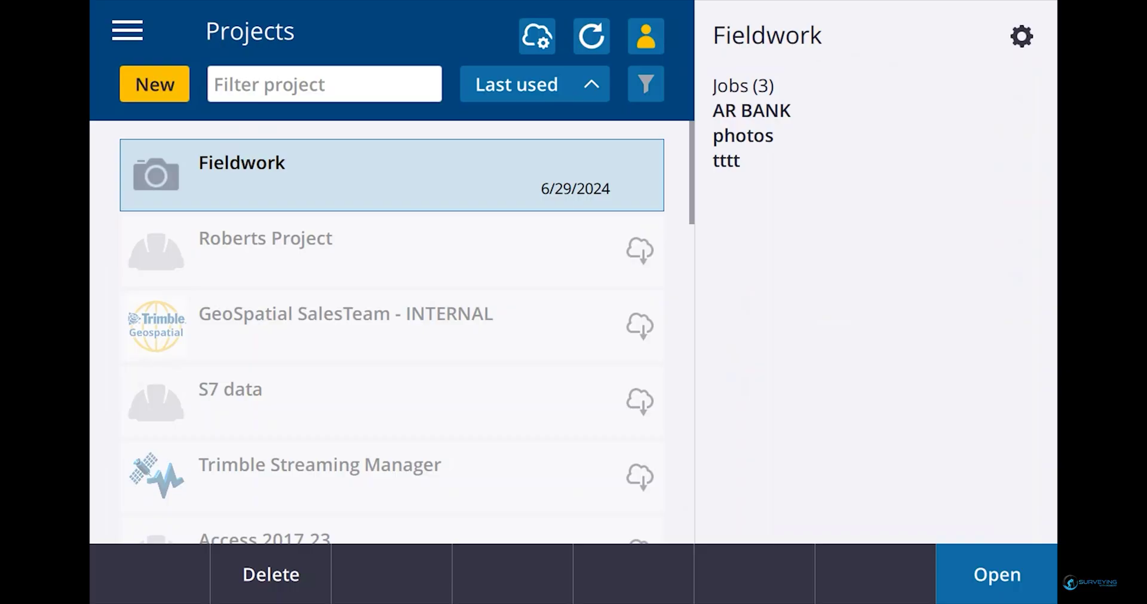
click(592, 35)
click(537, 36)
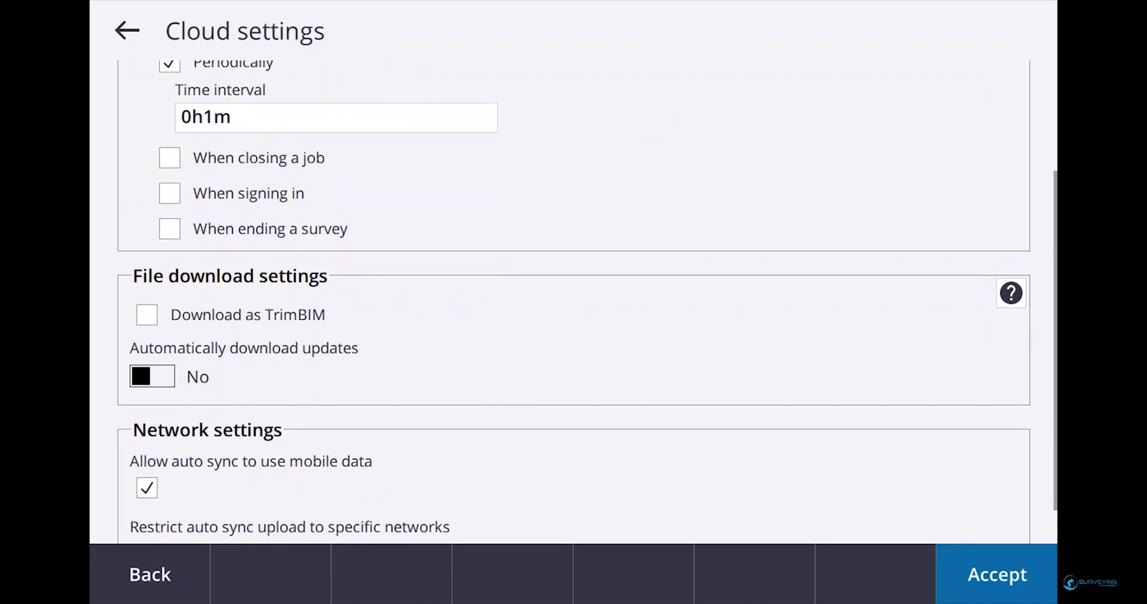
Accept the Cloud settings unchanged and return to the projects list
scroll(586, 299, up, 2)
scroll(641, 174, up, 3)
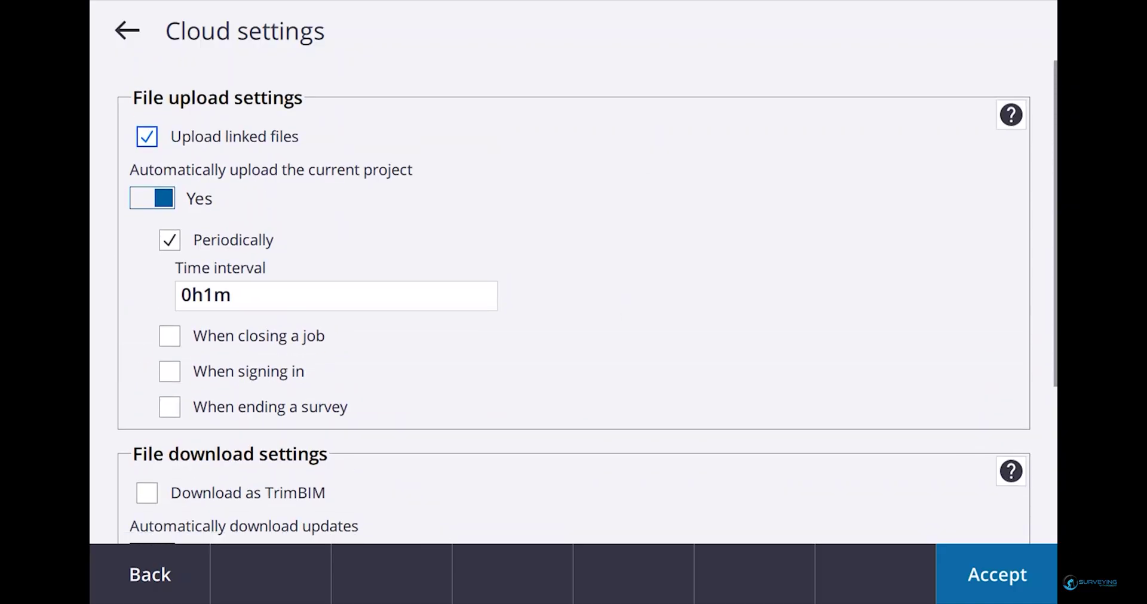
click(996, 575)
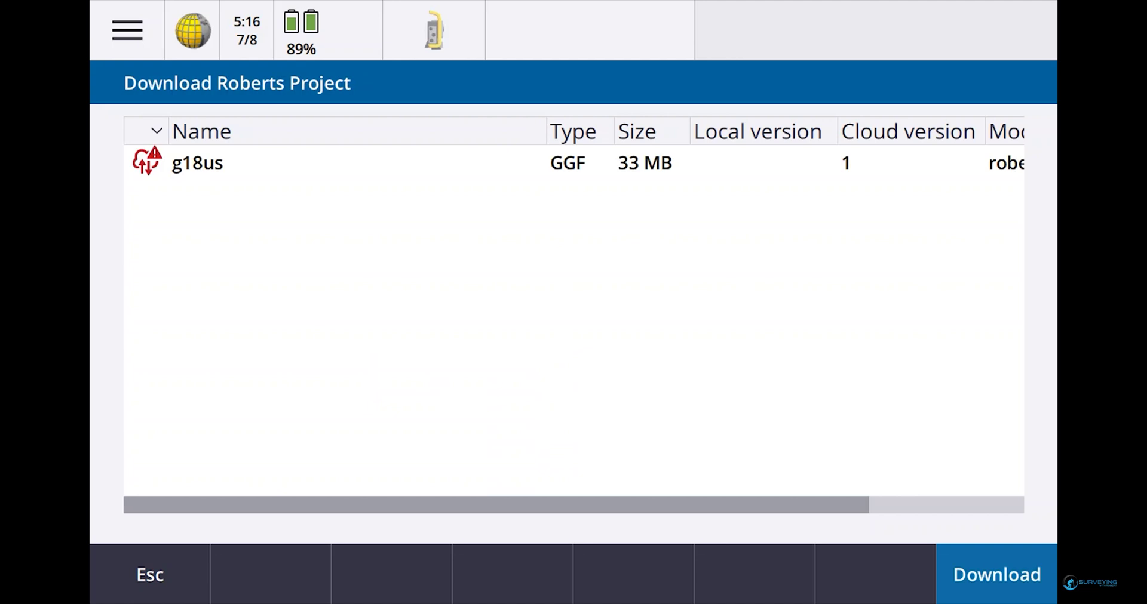
Download Roberts Project, keeping the existing local copy of the g18us geoid file
click(146, 160)
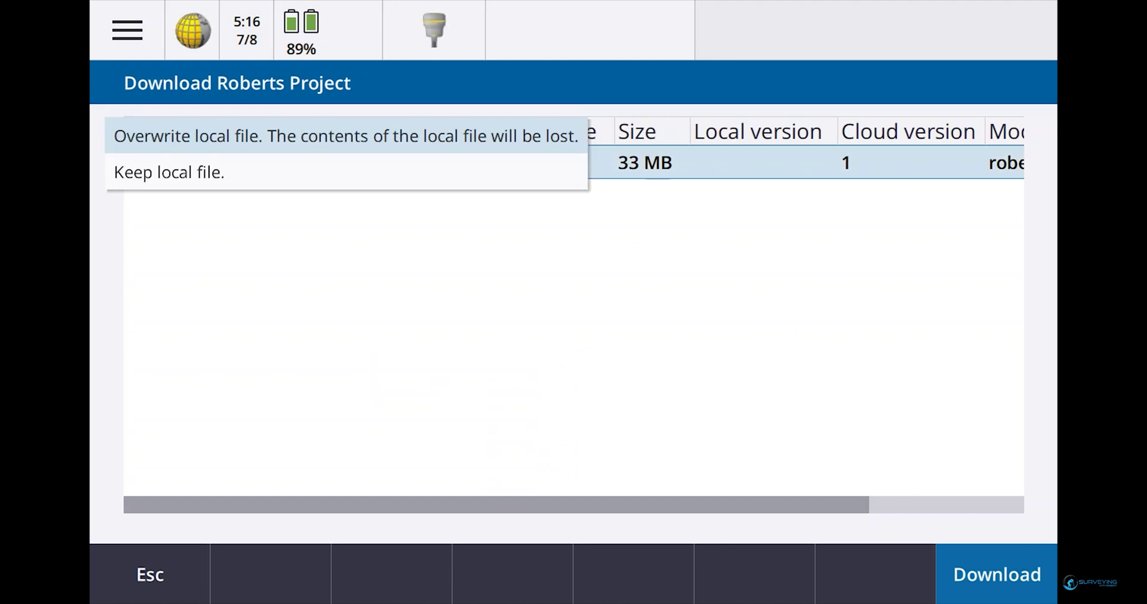
click(827, 159)
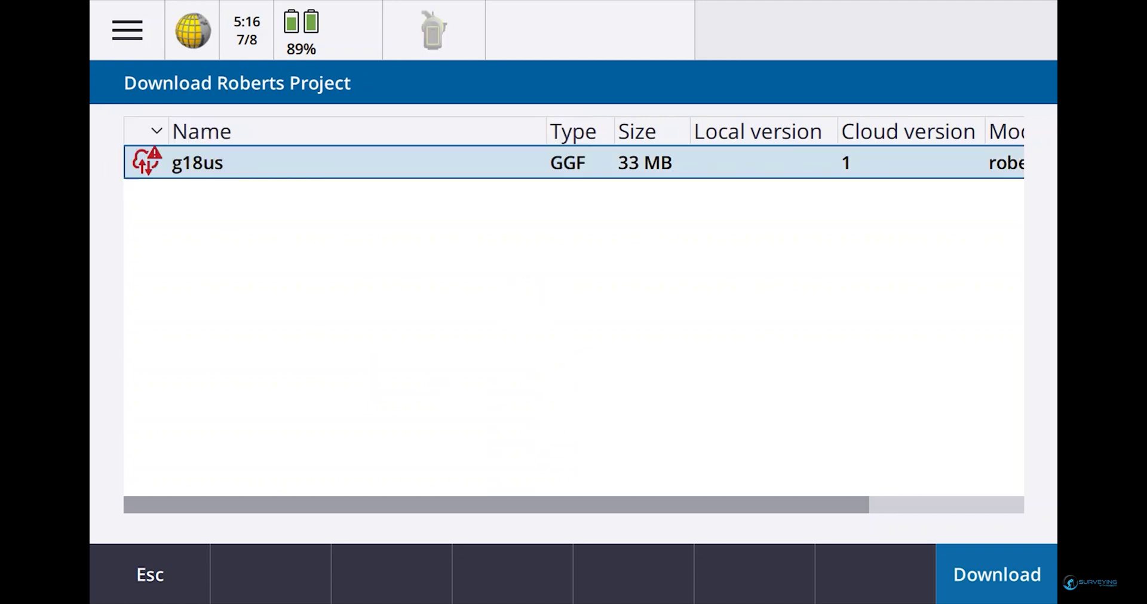
click(827, 159)
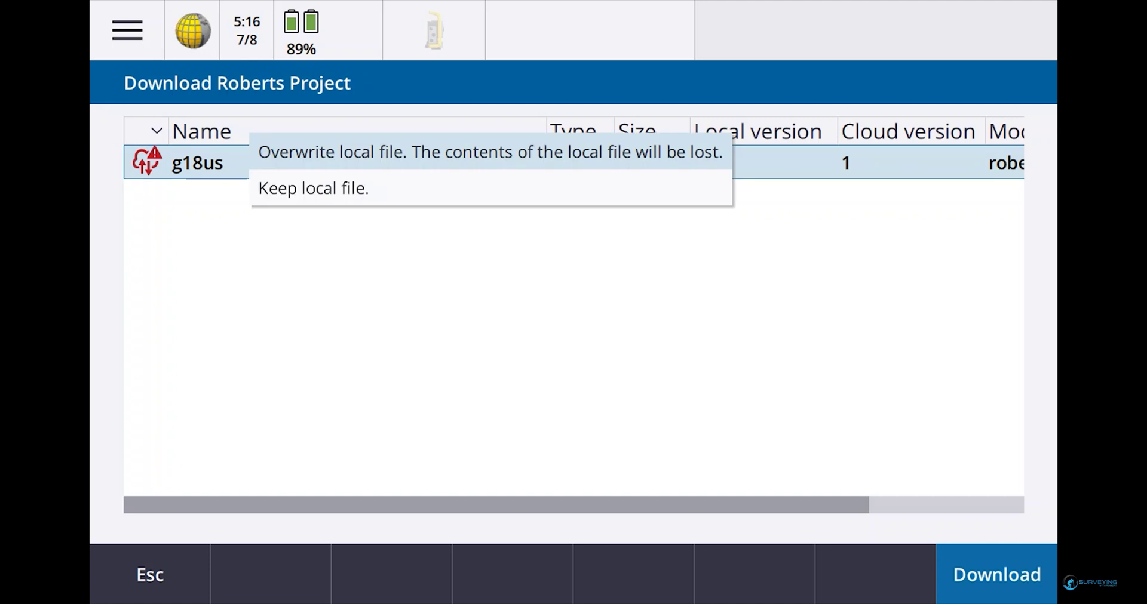
click(376, 190)
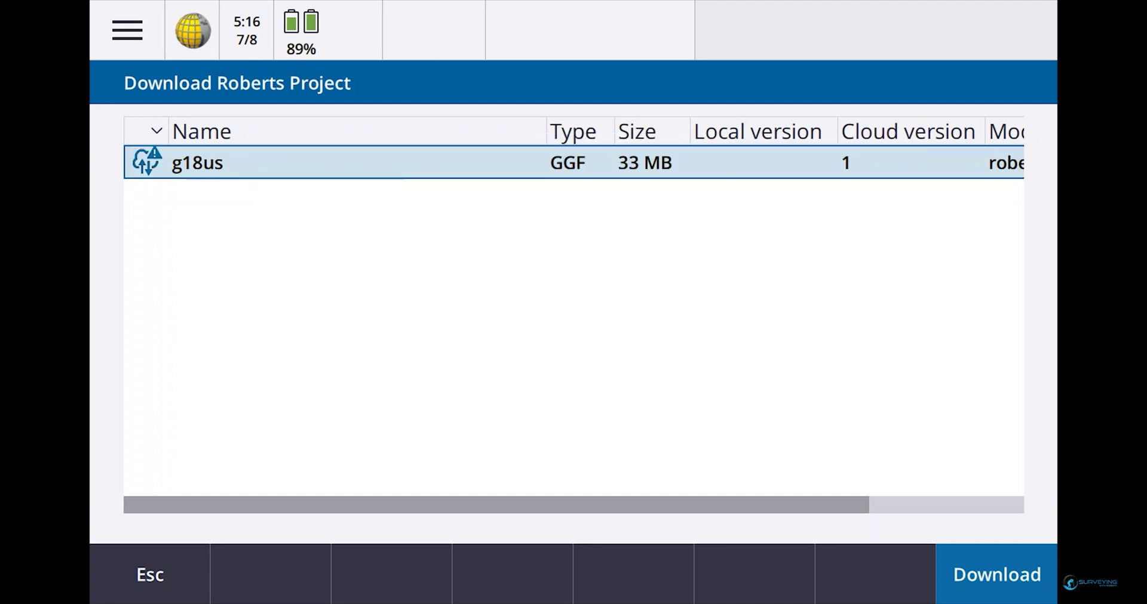
click(996, 575)
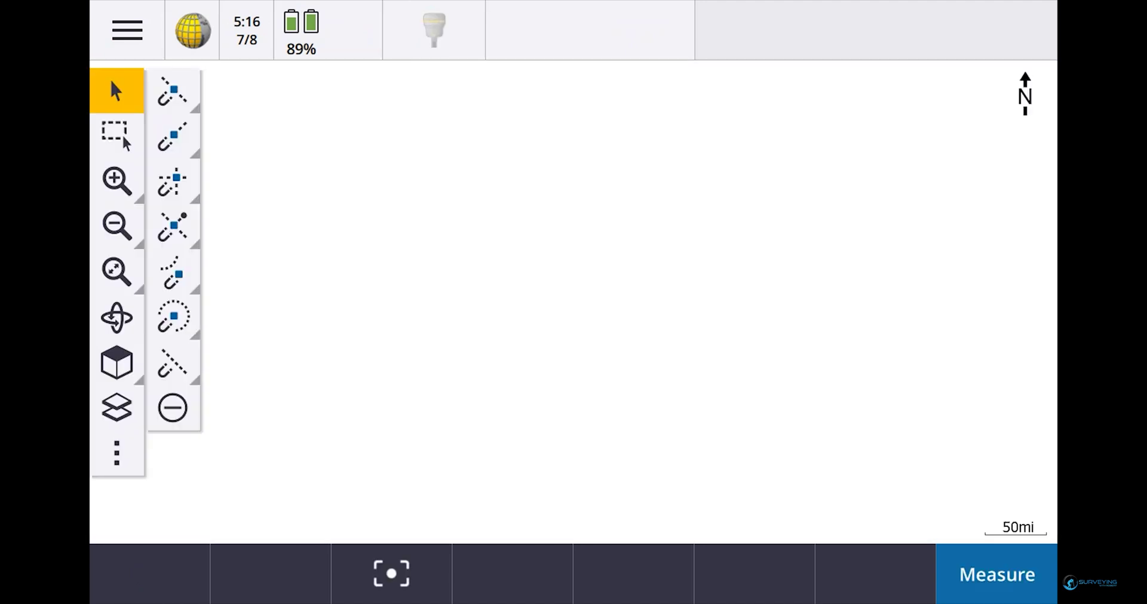
Check test 1's properties show Mississippi East 2301 (NAD83) in US survey feet, then accept
click(128, 30)
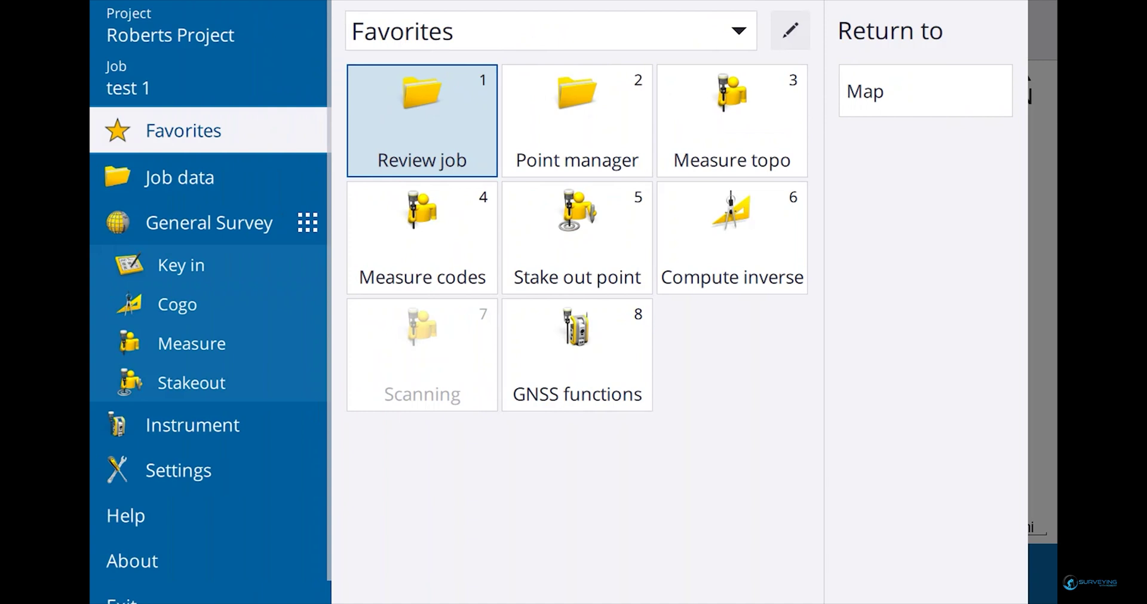
click(149, 78)
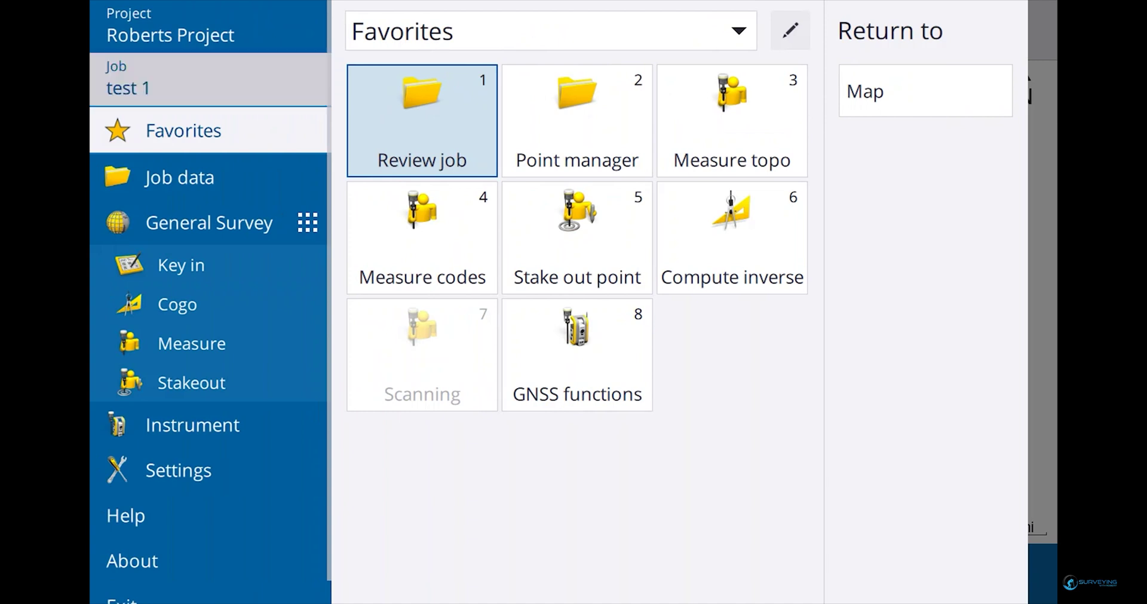
click(271, 574)
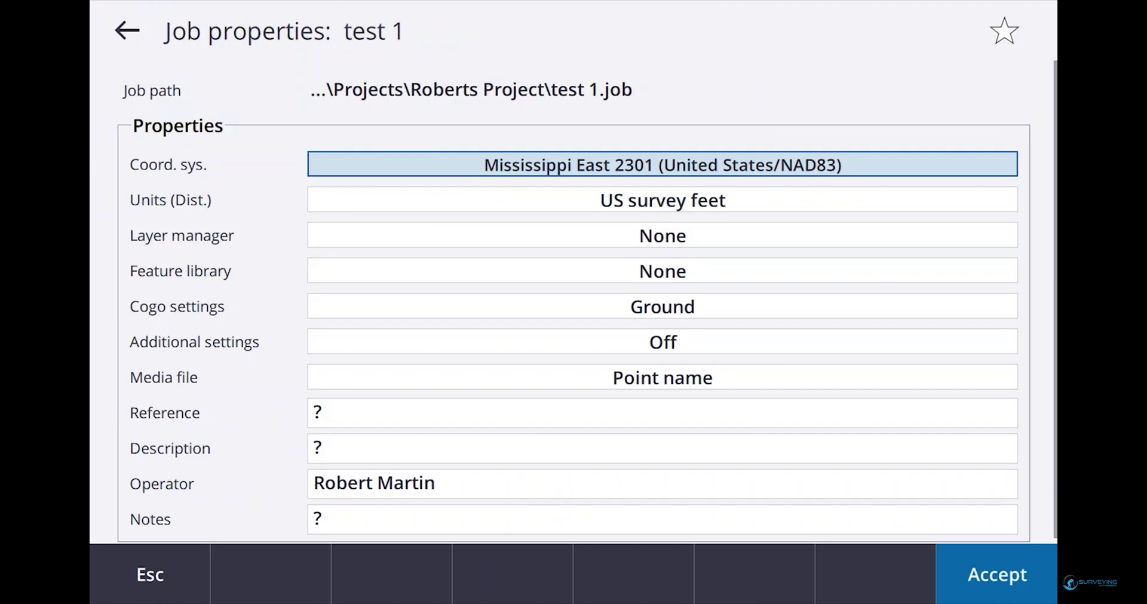
click(662, 413)
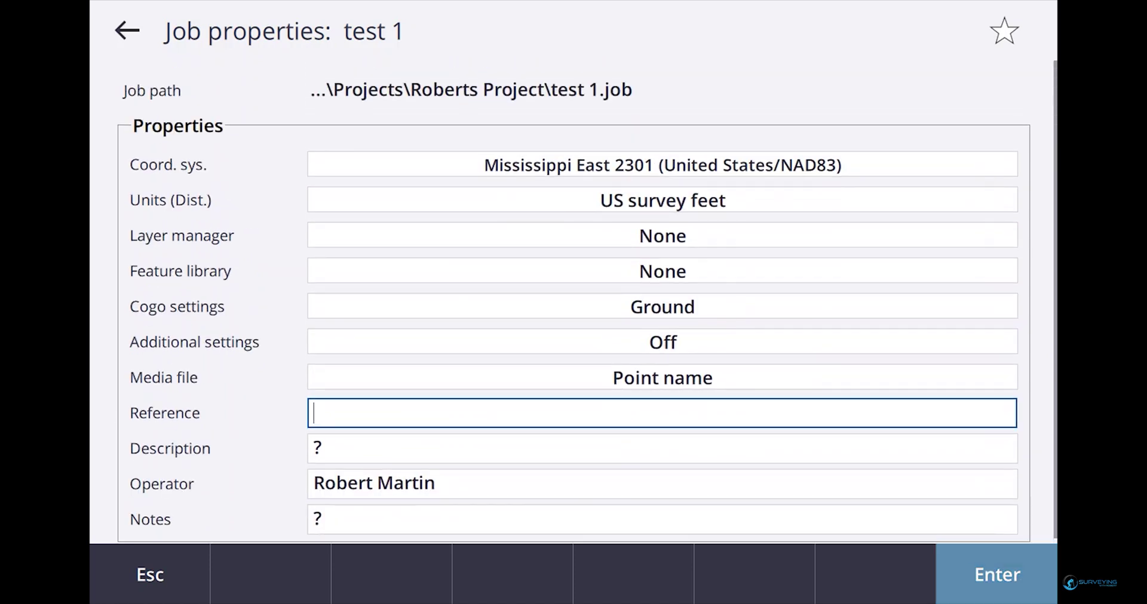
click(662, 449)
click(996, 575)
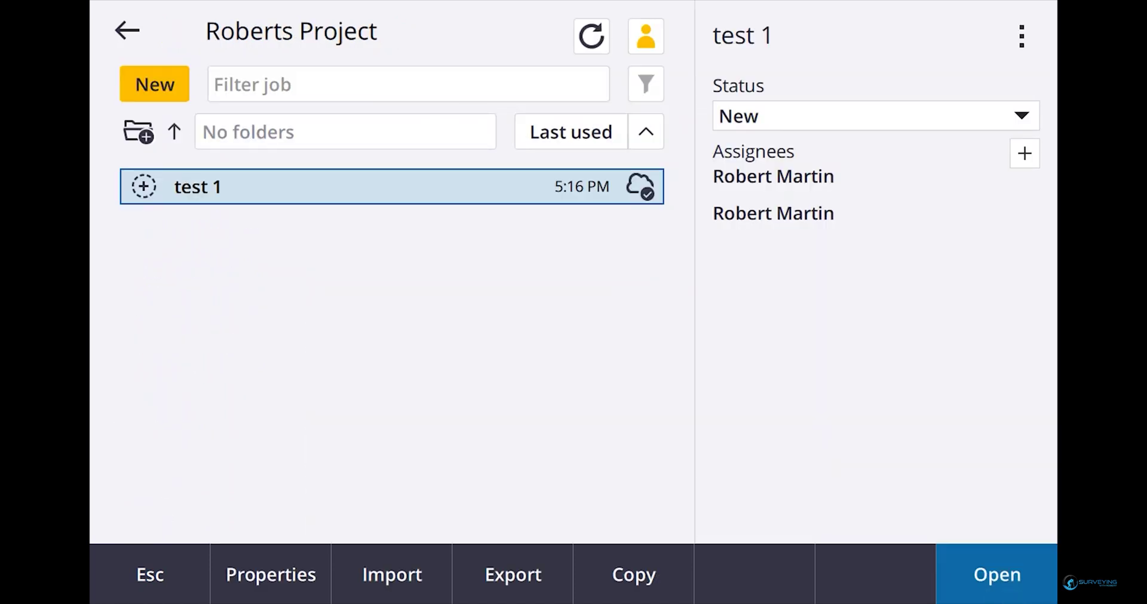